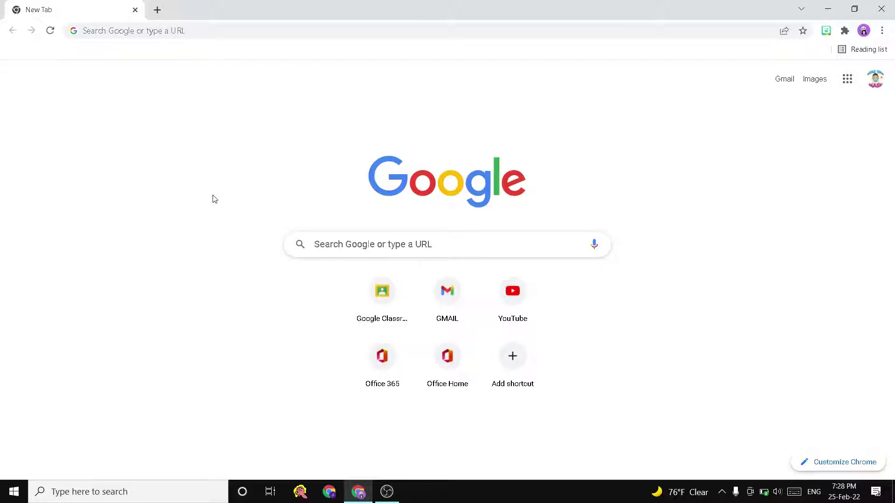
- Search Google for 'epic pen' and open the epic-pen.com homepage from the results
click(357, 240)
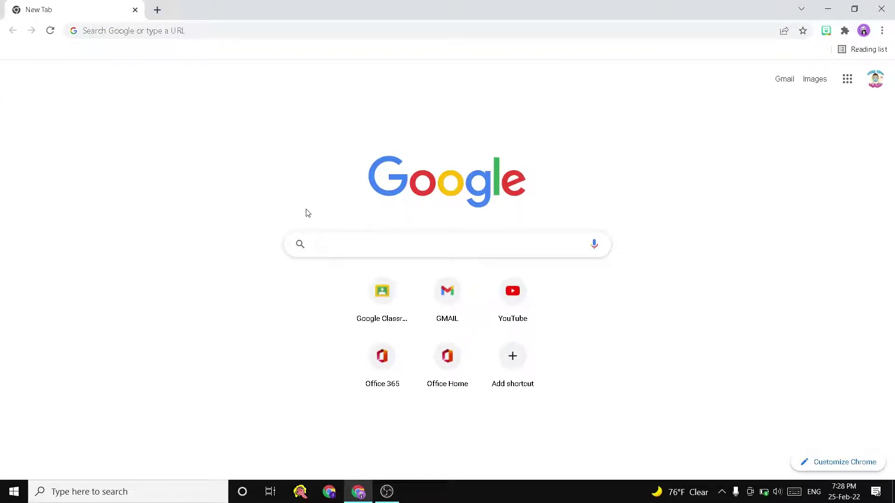
text(epi)
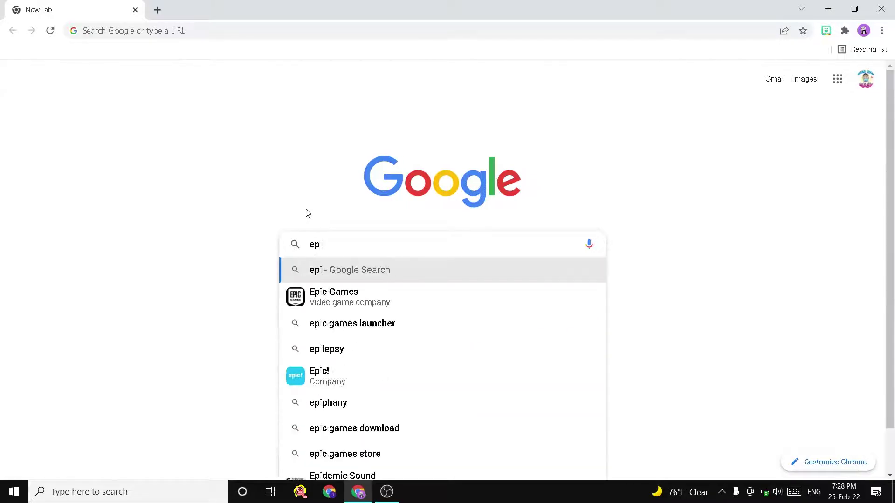
text(c pen)
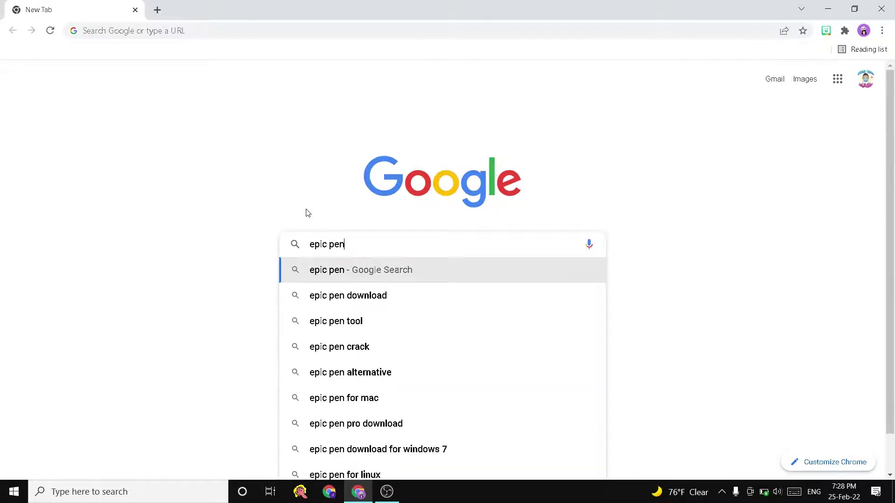
key(Return)
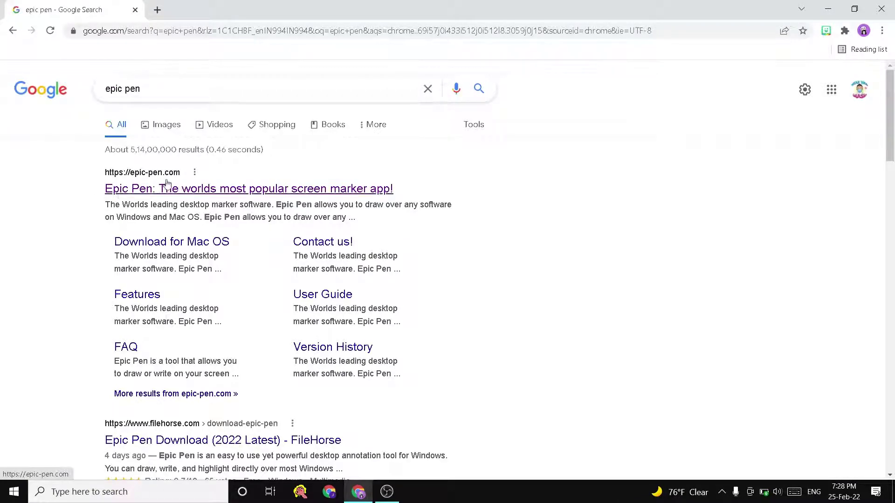
click(129, 190)
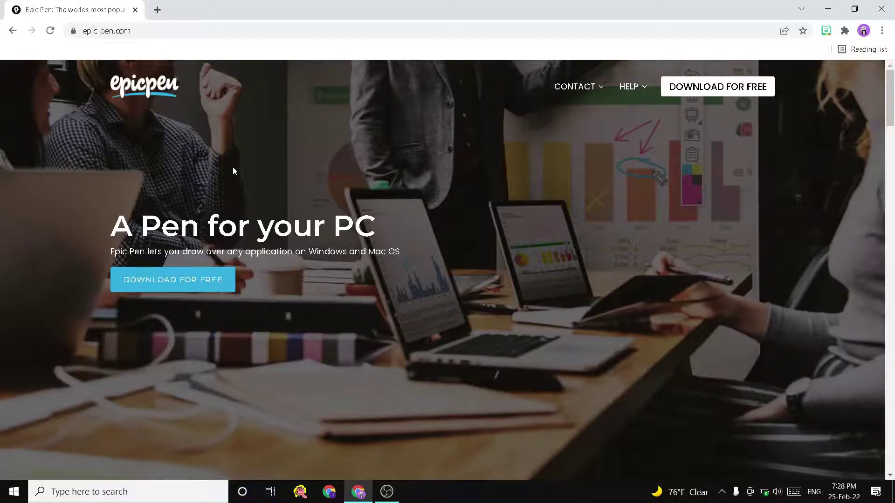
- Download the free Basic version's Epic Pen Setup .exe installer (14.6 MB) for Windows
click(172, 279)
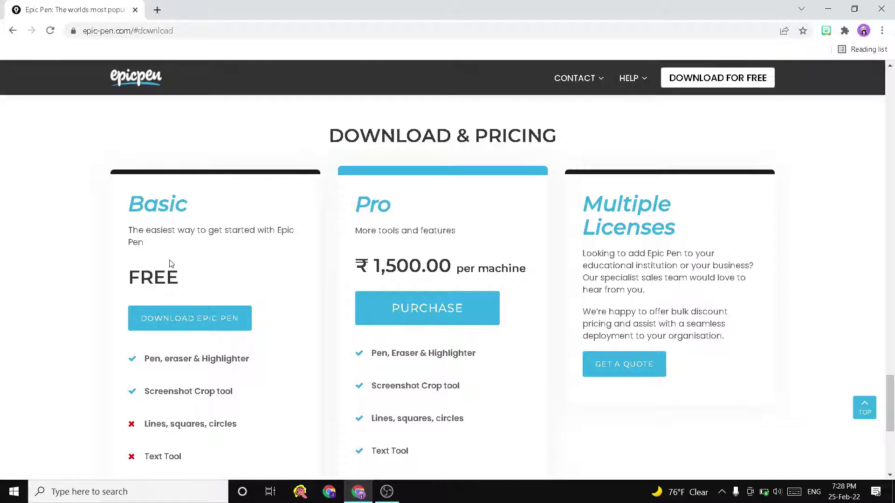
scroll(172, 264, down, 2)
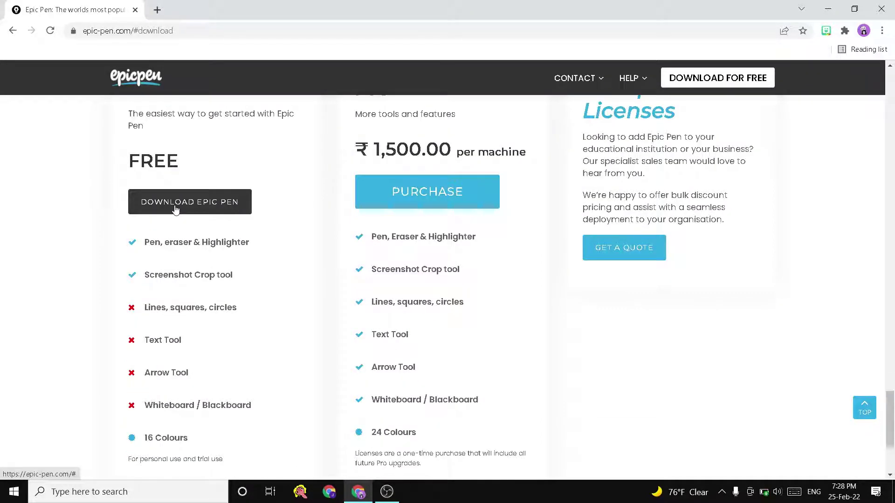
click(175, 209)
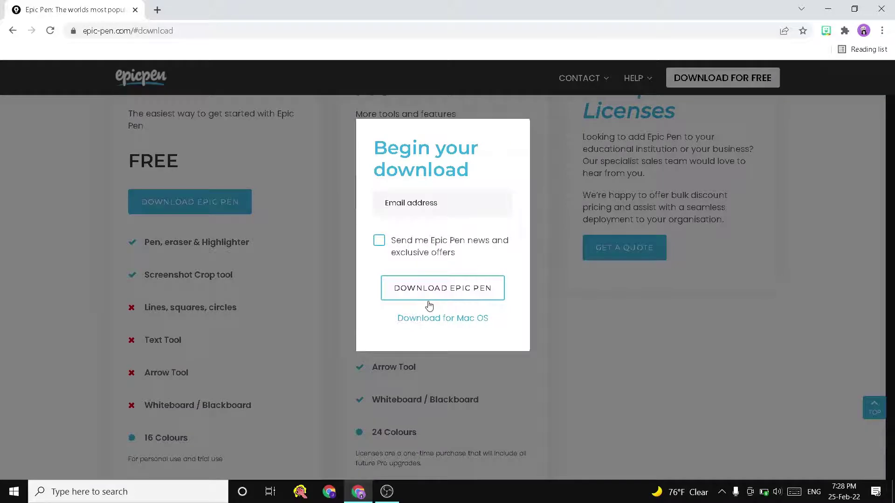
click(410, 299)
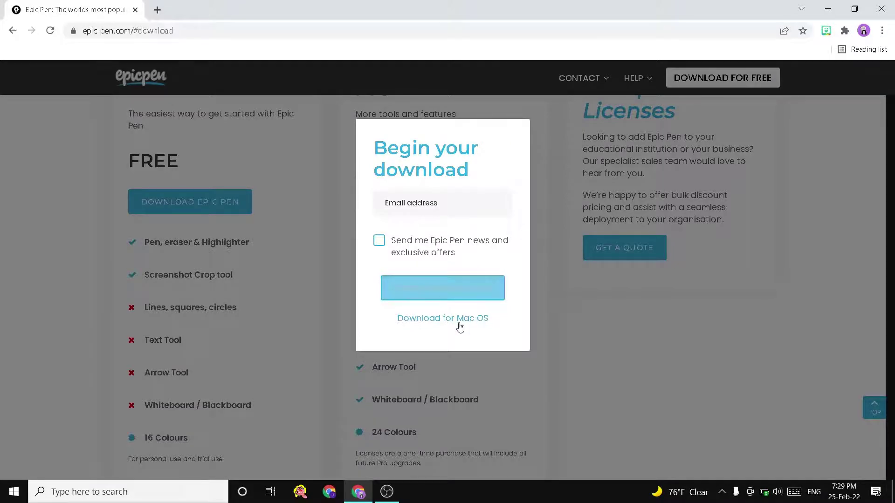
click(400, 293)
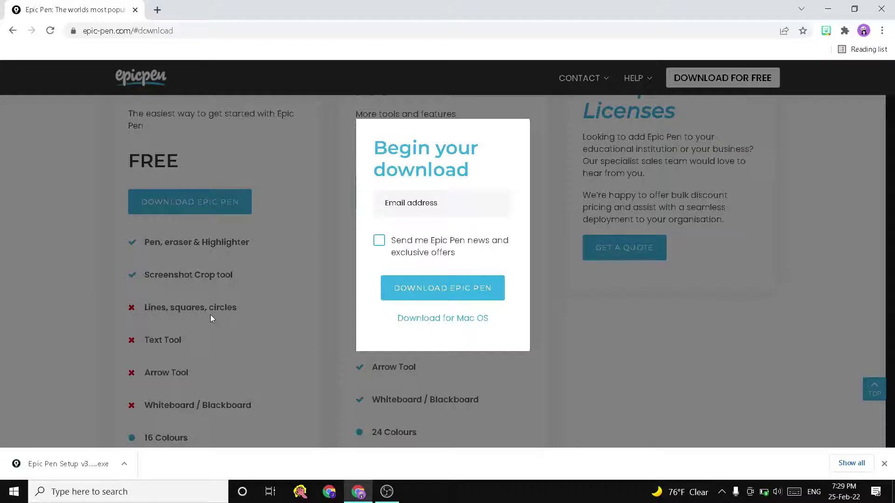
- Launch the downloaded installer, choose English, and keep start-at-Windows-log-in enabled
click(103, 464)
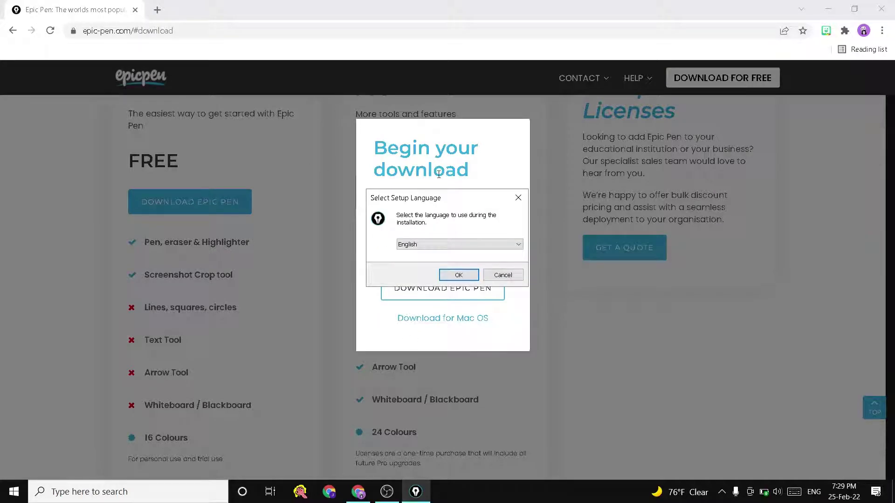
click(828, 9)
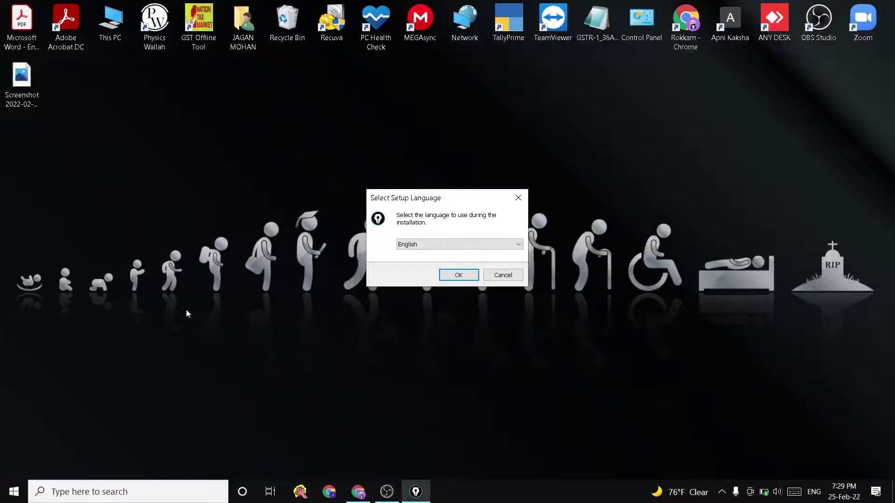
click(459, 275)
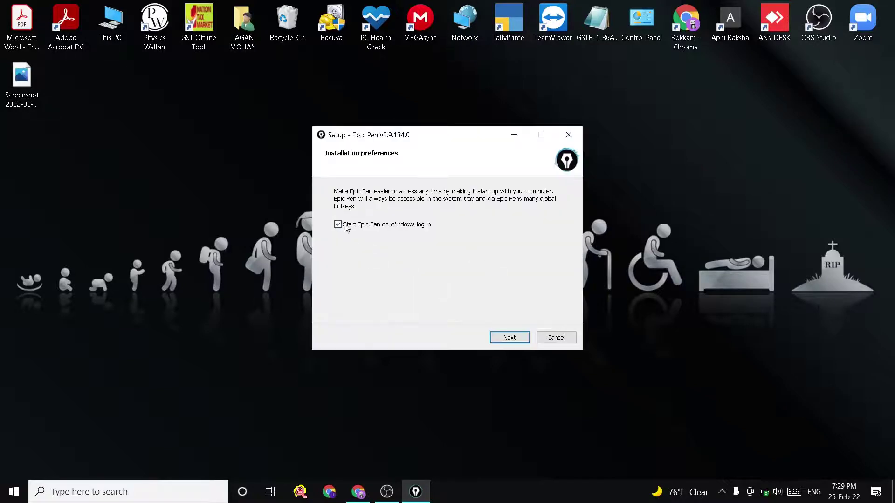
click(339, 225)
click(338, 224)
- Accept the licence, keep the existing C:\Program Files (x86)\Epic Pen folder and Epic Pen Start Menu folder
click(508, 340)
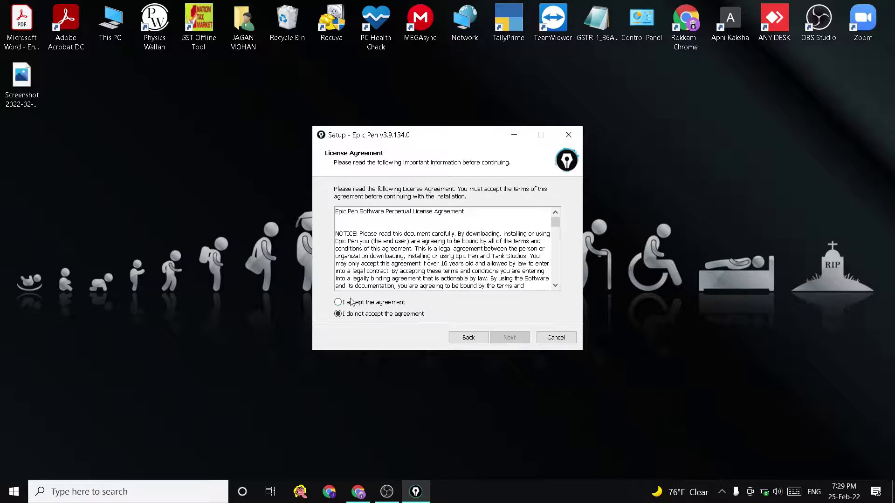
click(338, 303)
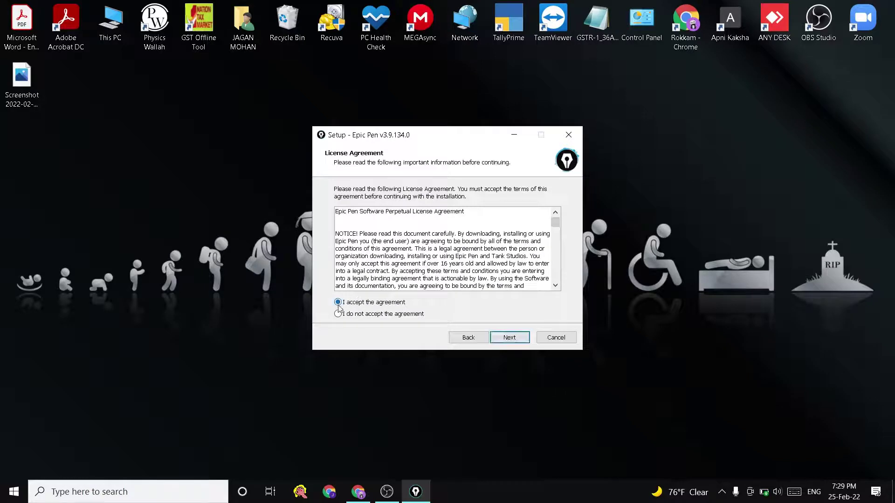
click(504, 342)
click(508, 335)
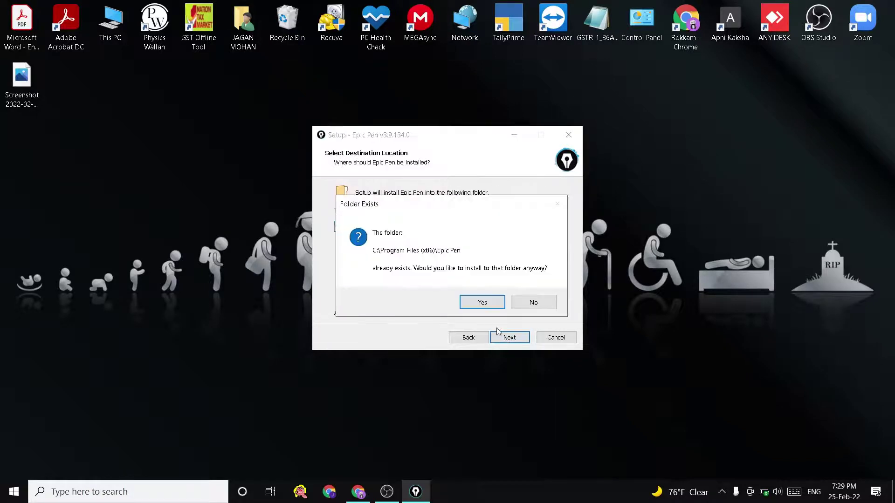
click(485, 303)
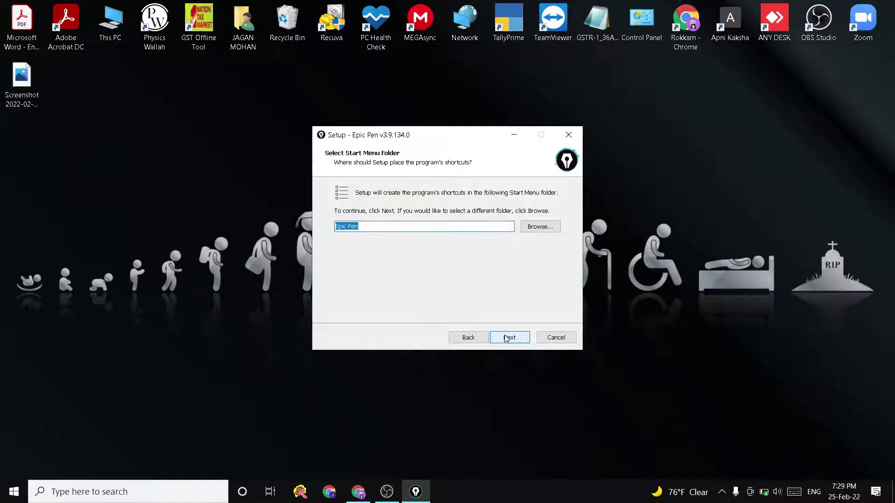
click(507, 339)
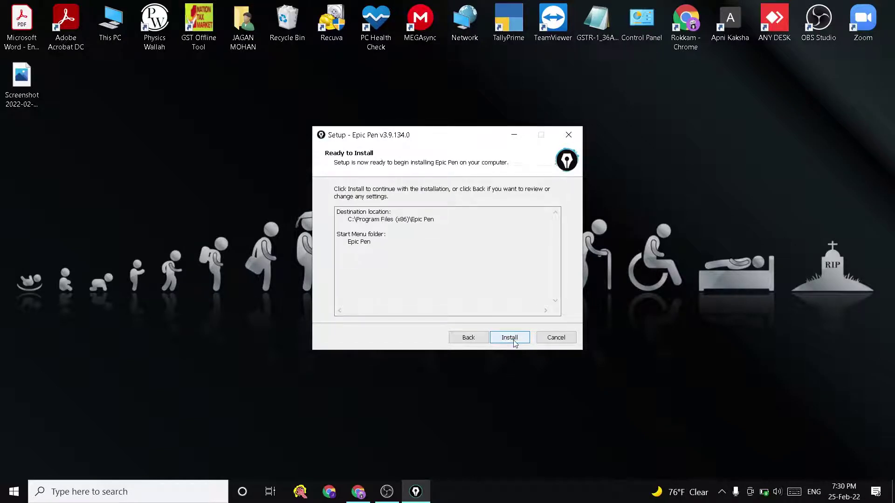
- Install Epic Pen v3.9.134.0, letting setup close the running copy, and finish with Launch Epic Pen checked
click(513, 342)
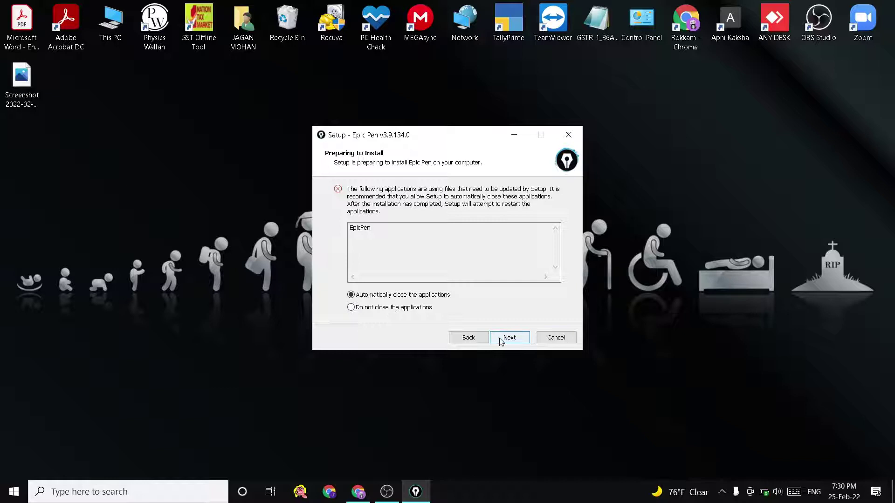
click(516, 340)
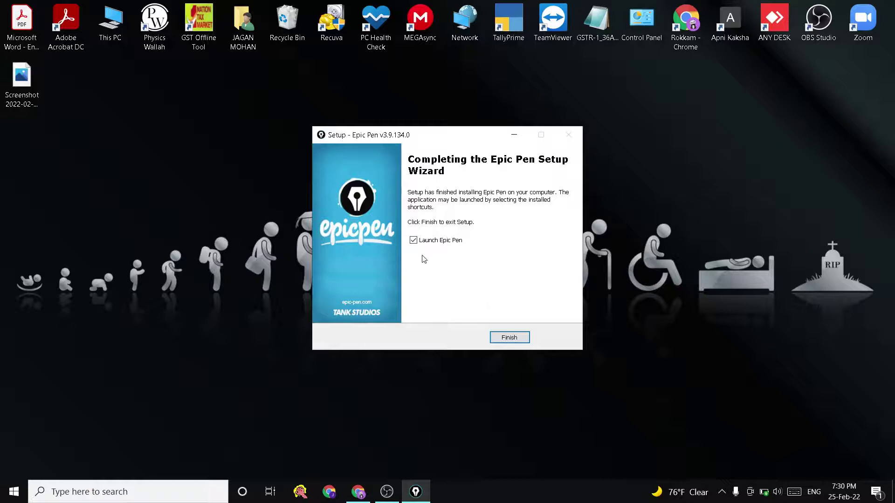
click(508, 341)
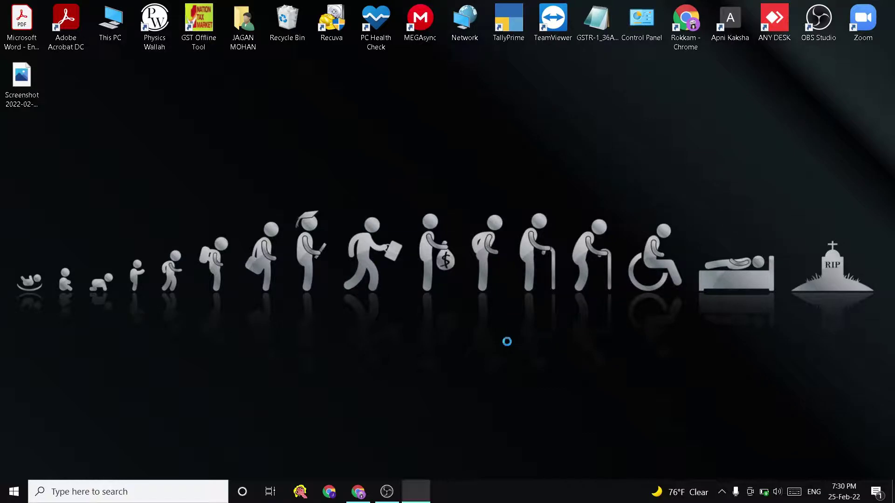
- Drag the Epic Pen toolbar from the right edge to right of centre and select the Pen tool
mouse_move(421, 497)
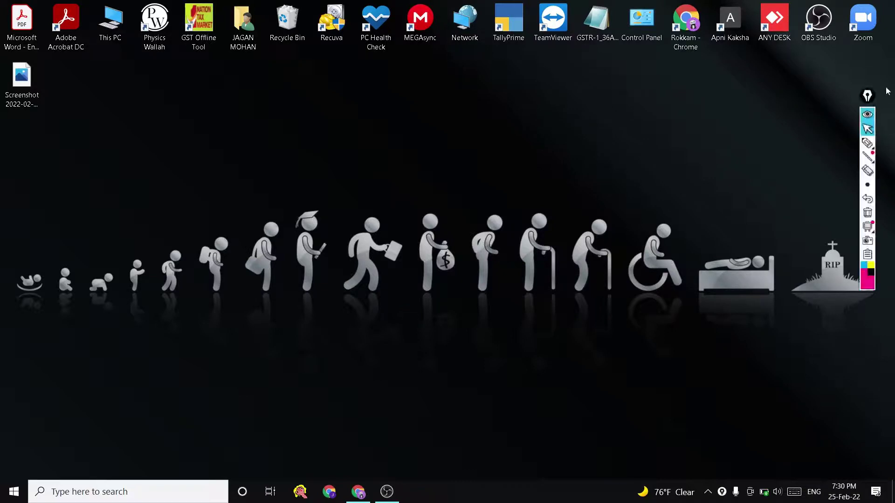
drag(868, 98, 473, 141)
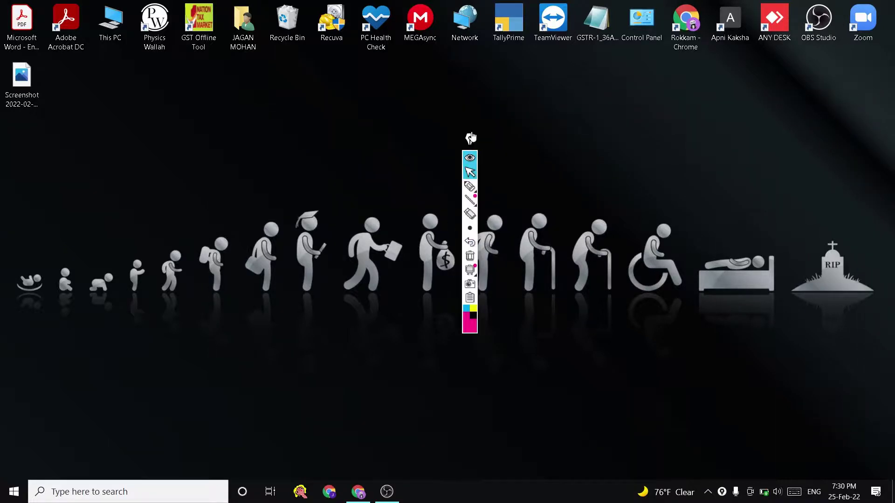
drag(470, 139, 725, 85)
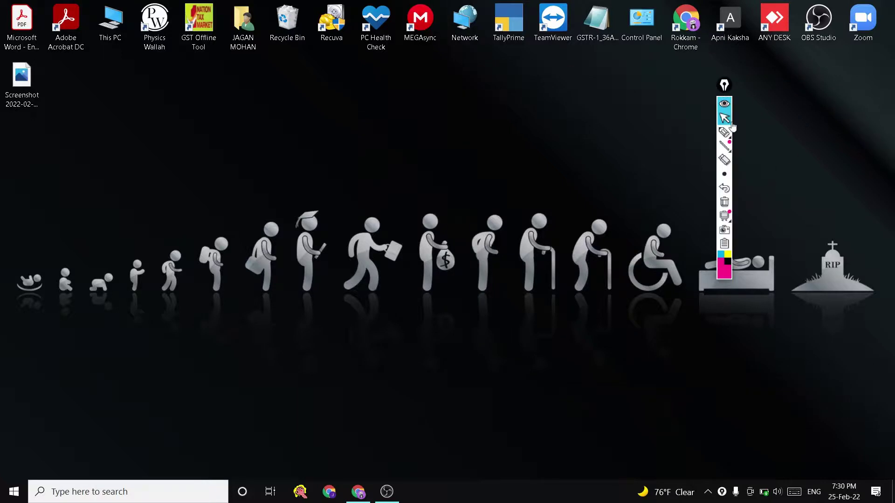
click(723, 133)
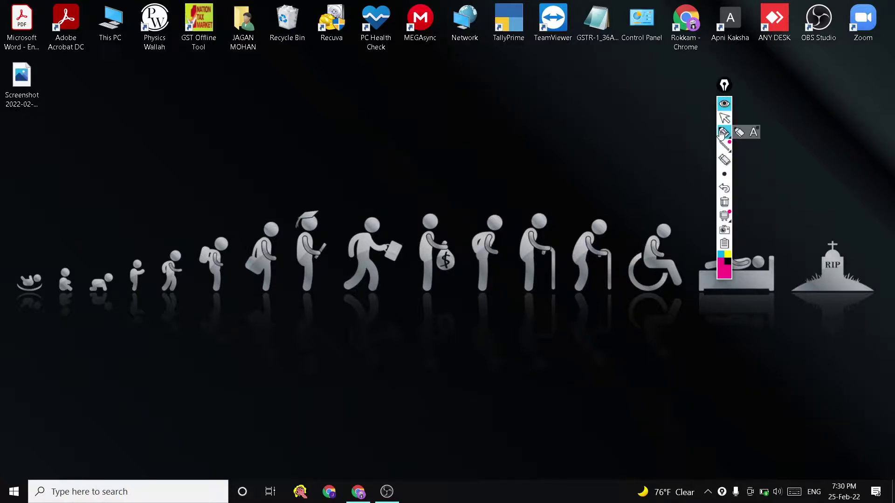
mouse_move(721, 175)
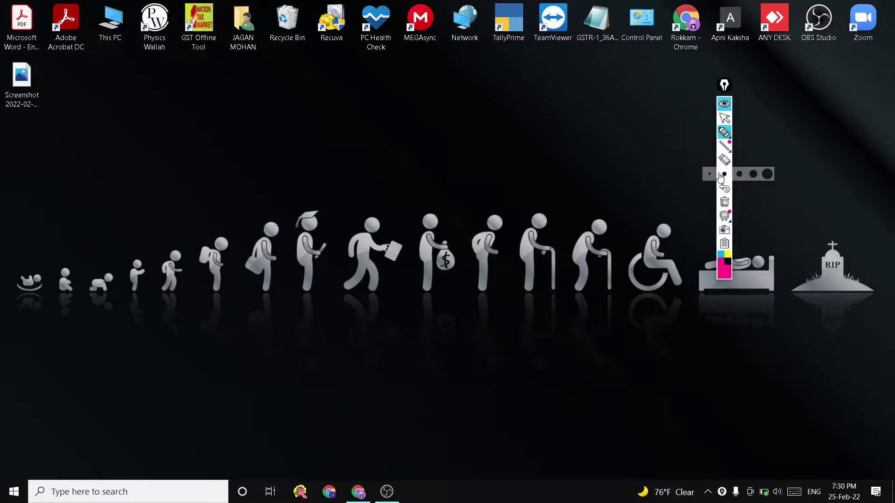
- Choose a larger brush size and yellow ink, then draw a loop across the upper-left desktop
click(754, 175)
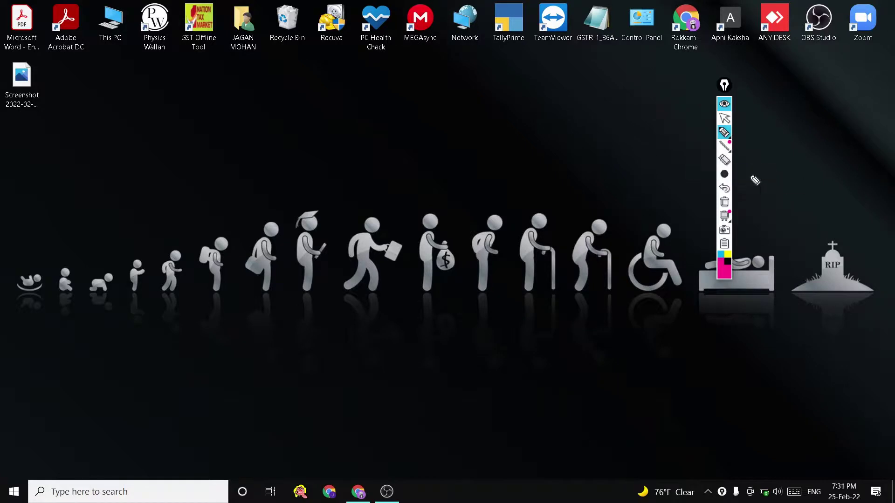
click(729, 259)
mouse_move(146, 149)
mouse_down()
mouse_move(374, 136)
mouse_move(353, 124)
mouse_move(354, 215)
mouse_move(195, 216)
mouse_move(373, 199)
mouse_up()
- Write the letters SUP below the loop and underline them with a long yellow stroke
mouse_move(241, 294)
mouse_down()
mouse_move(201, 298)
mouse_move(198, 322)
mouse_up()
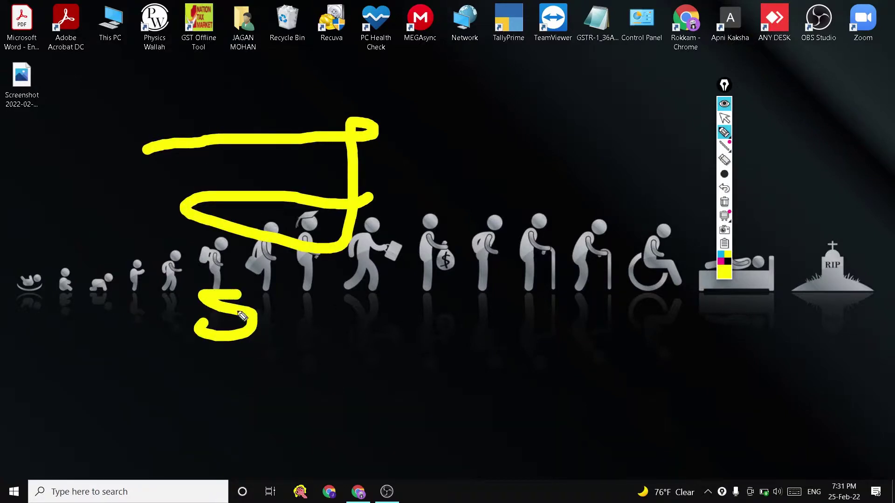
mouse_move(269, 292)
mouse_down()
mouse_move(280, 316)
mouse_move(318, 297)
mouse_move(336, 319)
mouse_up()
mouse_move(338, 278)
mouse_down()
mouse_move(358, 285)
mouse_move(343, 308)
mouse_up()
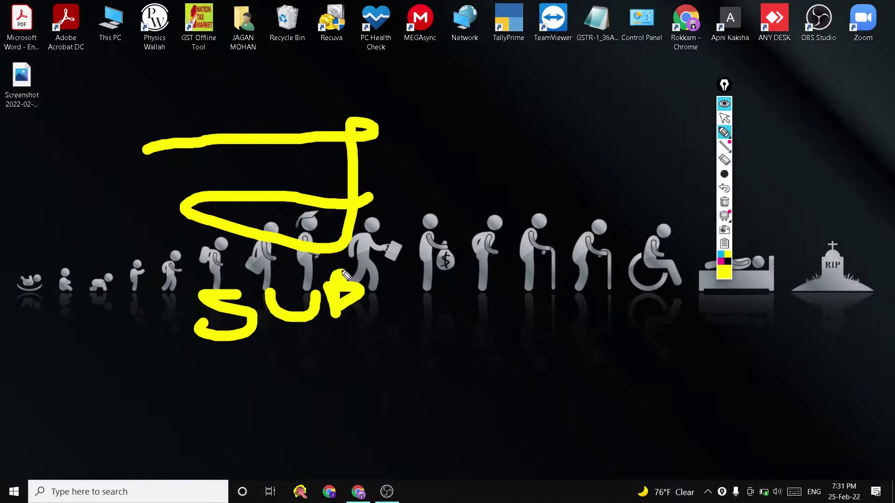
drag(211, 377, 441, 365)
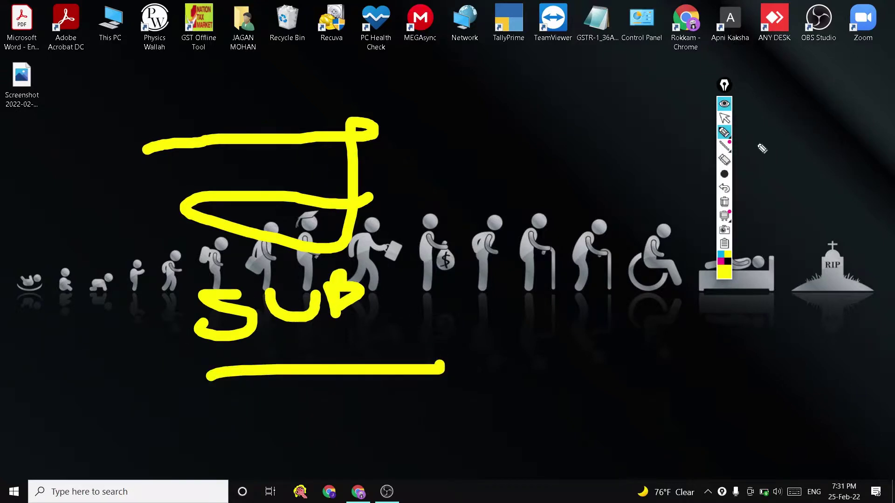
- Clear all the yellow ink, move the toolbar right, and close Epic Pen from its right-click menu
click(724, 201)
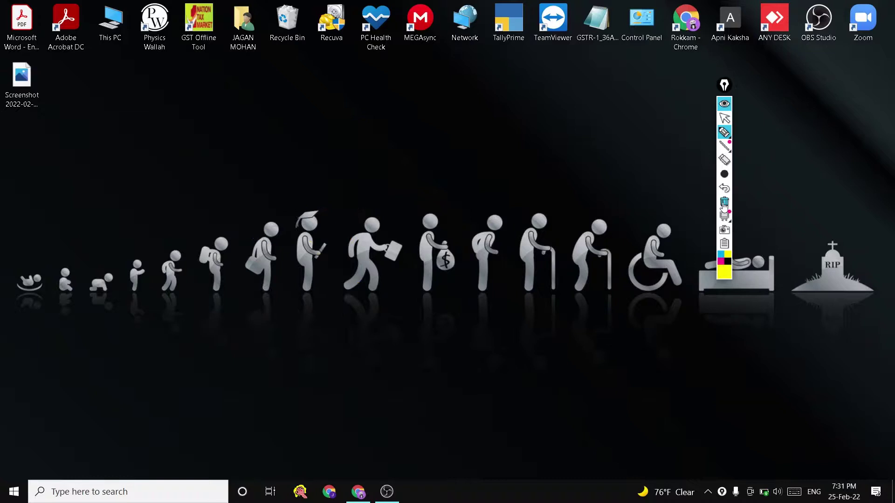
drag(724, 84, 826, 80)
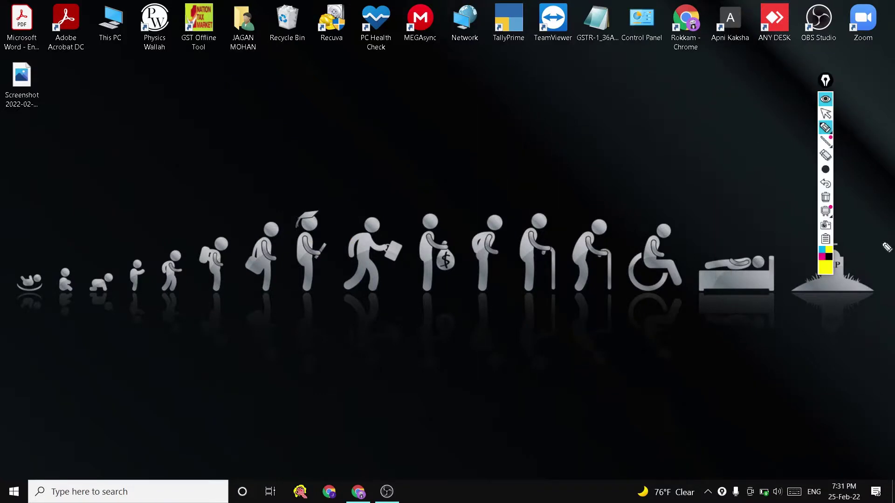
right_click(825, 239)
click(848, 268)
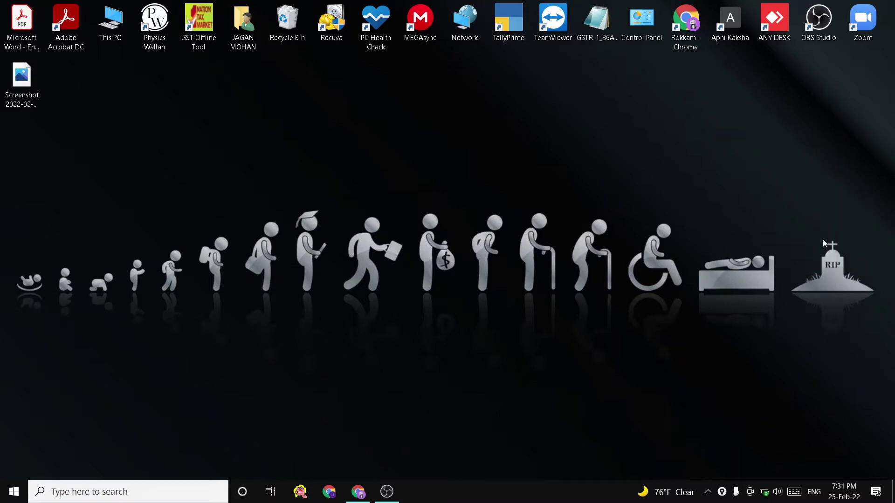